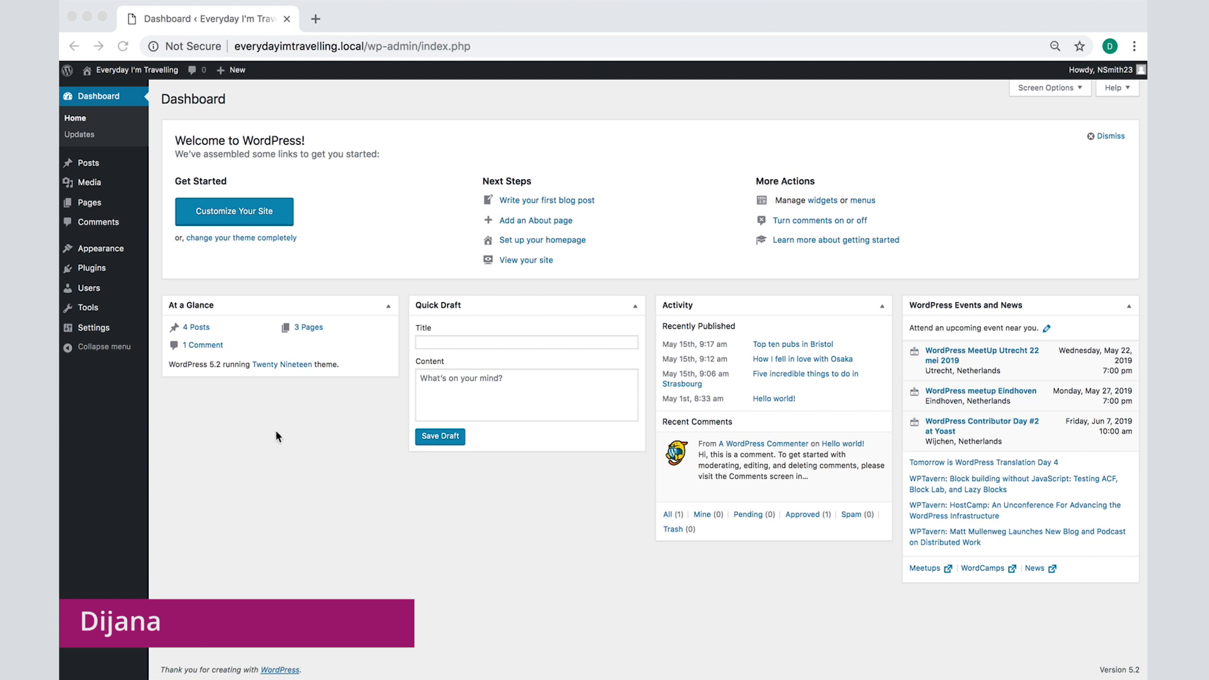
Go to the site's General Settings from the admin sidebar
left_click(116, 331)
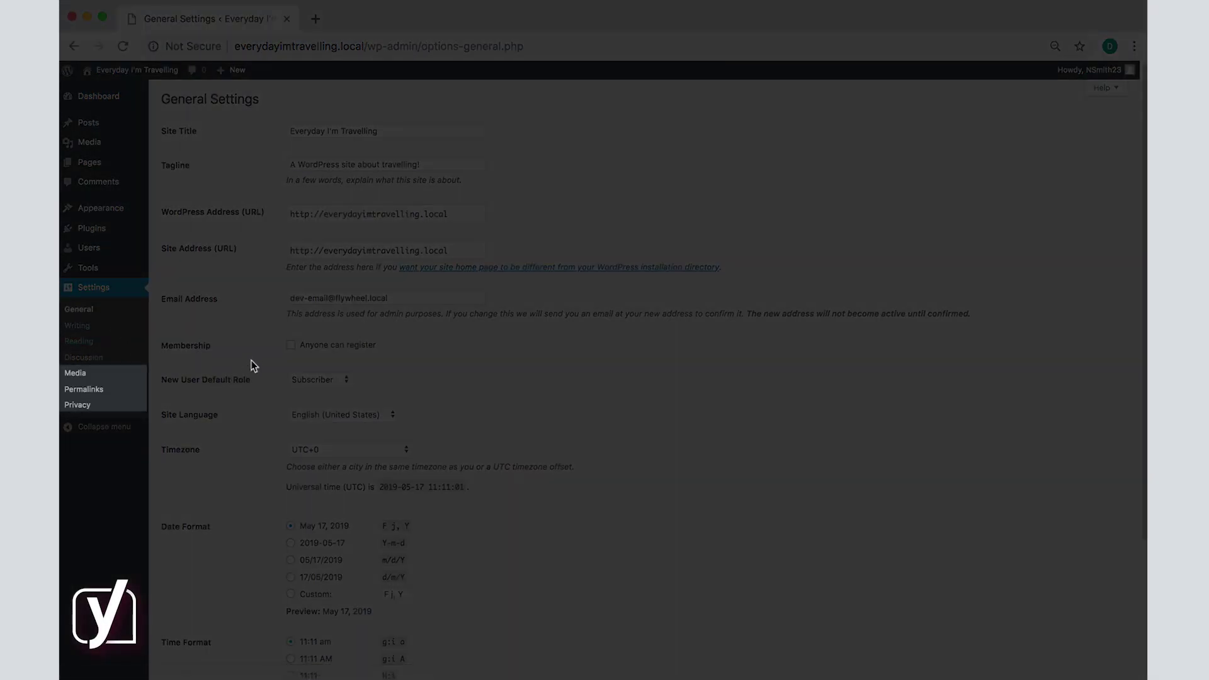
Go to Media Settings showing thumbnail 150×150, medium 300×300 and large 1024×1024
left_click(83, 379)
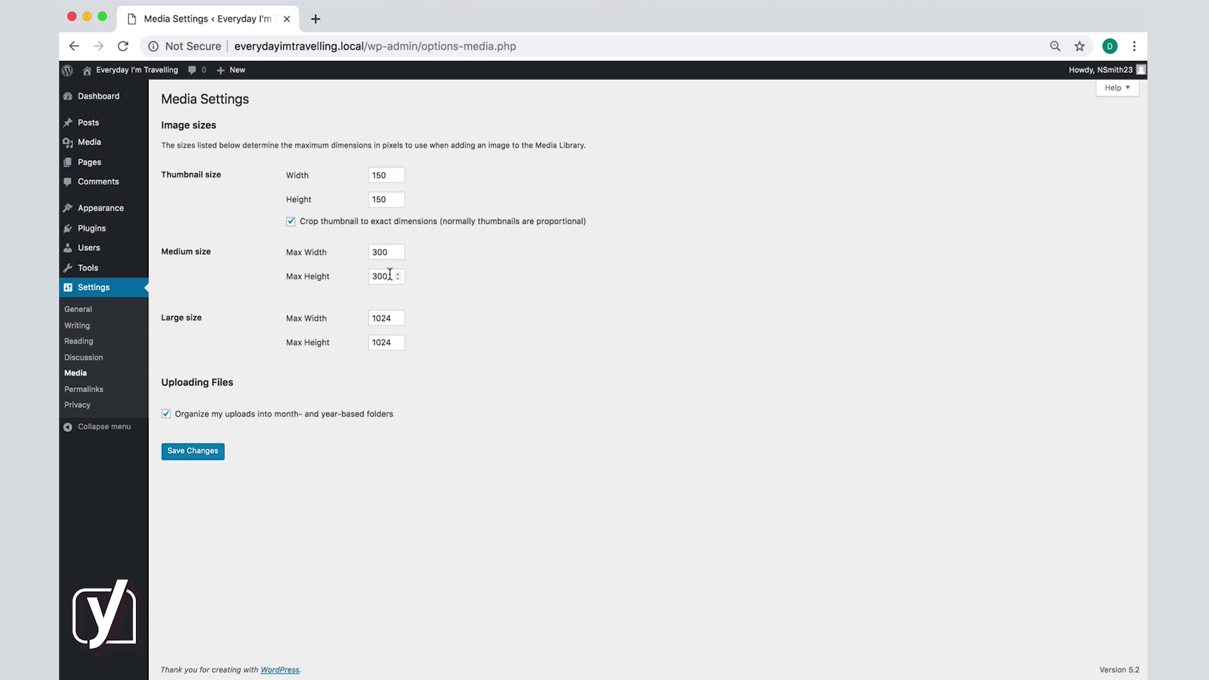
Set the medium image maximum height to 600 and save the media settings
left_click_drag(389, 276, 370, 277)
type("6")
type("00")
left_click(216, 455)
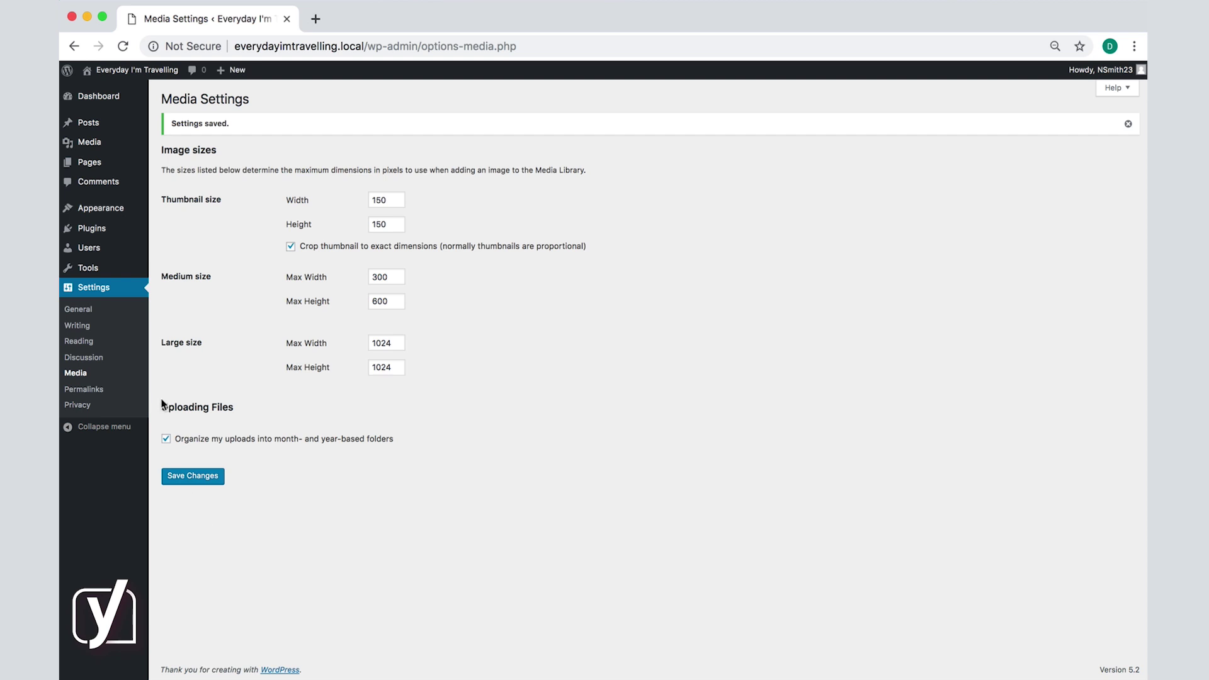
Go to Permalink Settings and choose the Custom Structure option
left_click(97, 396)
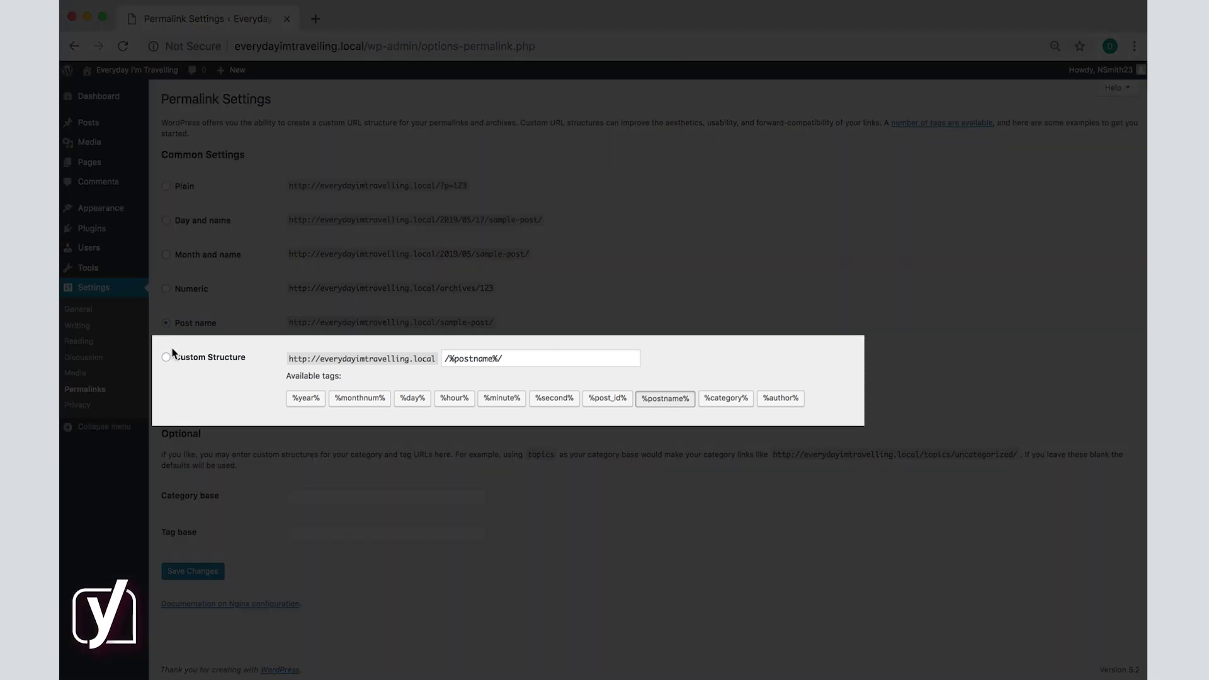
left_click(166, 358)
Build the custom structure /%category%/%postname%/ using the available tags
left_click(724, 398)
left_click(678, 400)
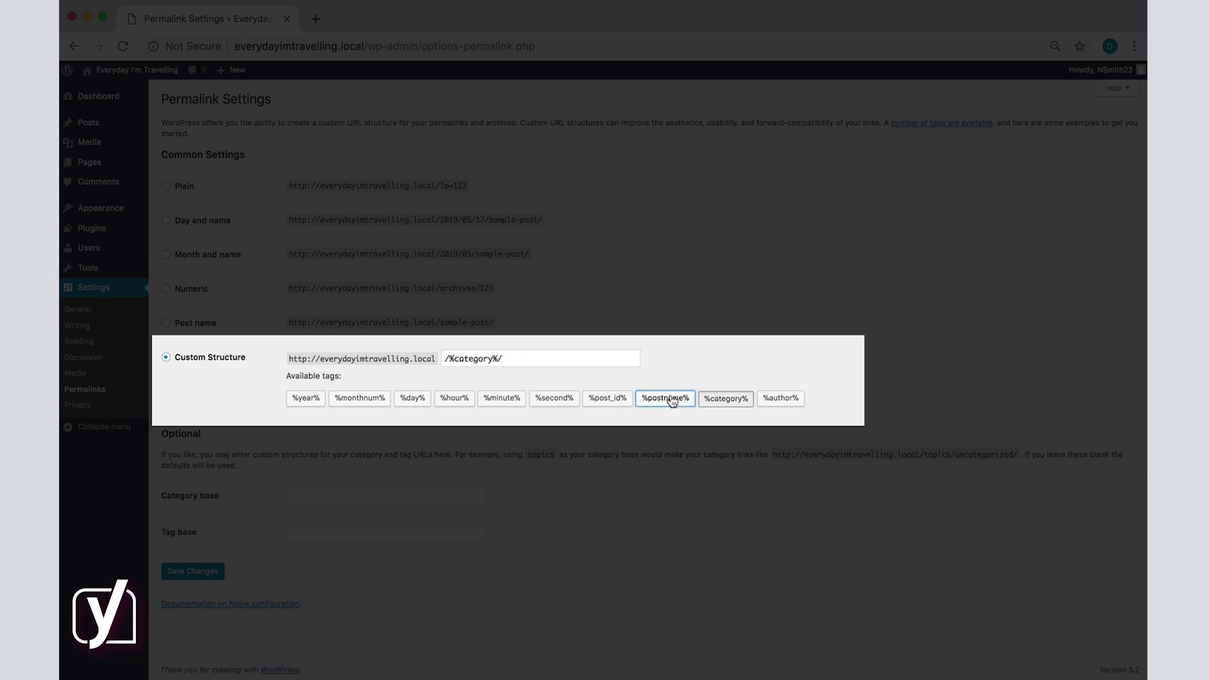
left_click(666, 437)
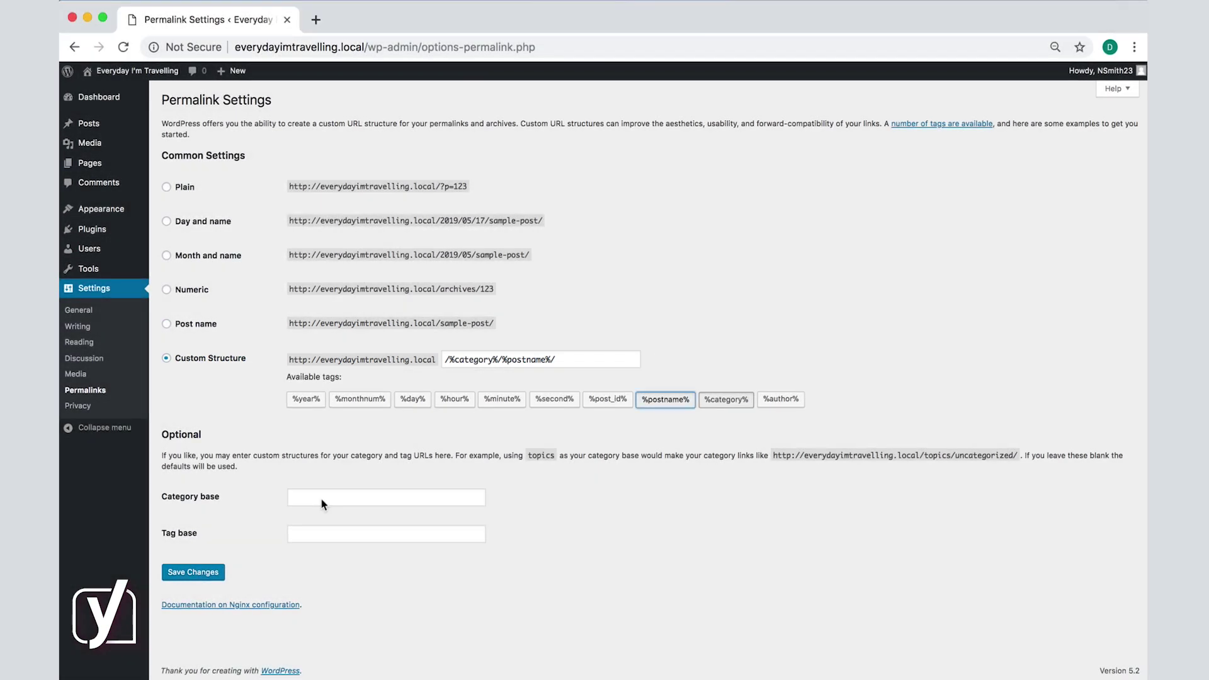
Enter 'countries' as the category base for permalinks
left_click(309, 499)
type("co")
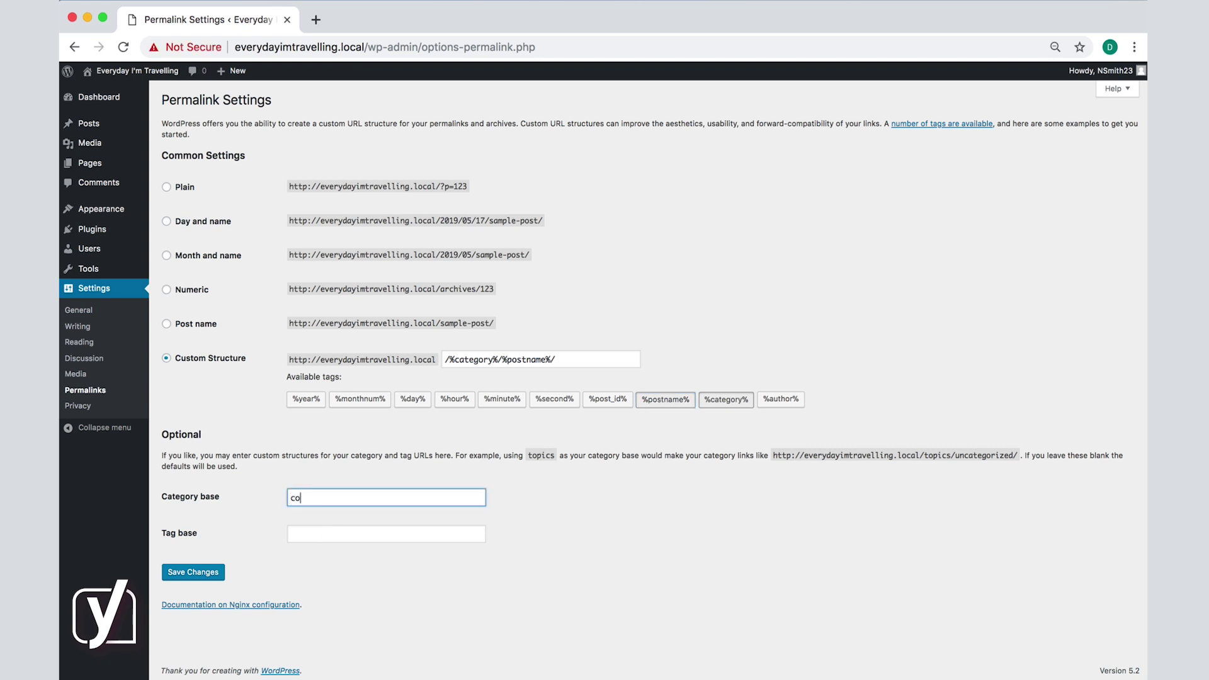
type("untries")
left_click(358, 579)
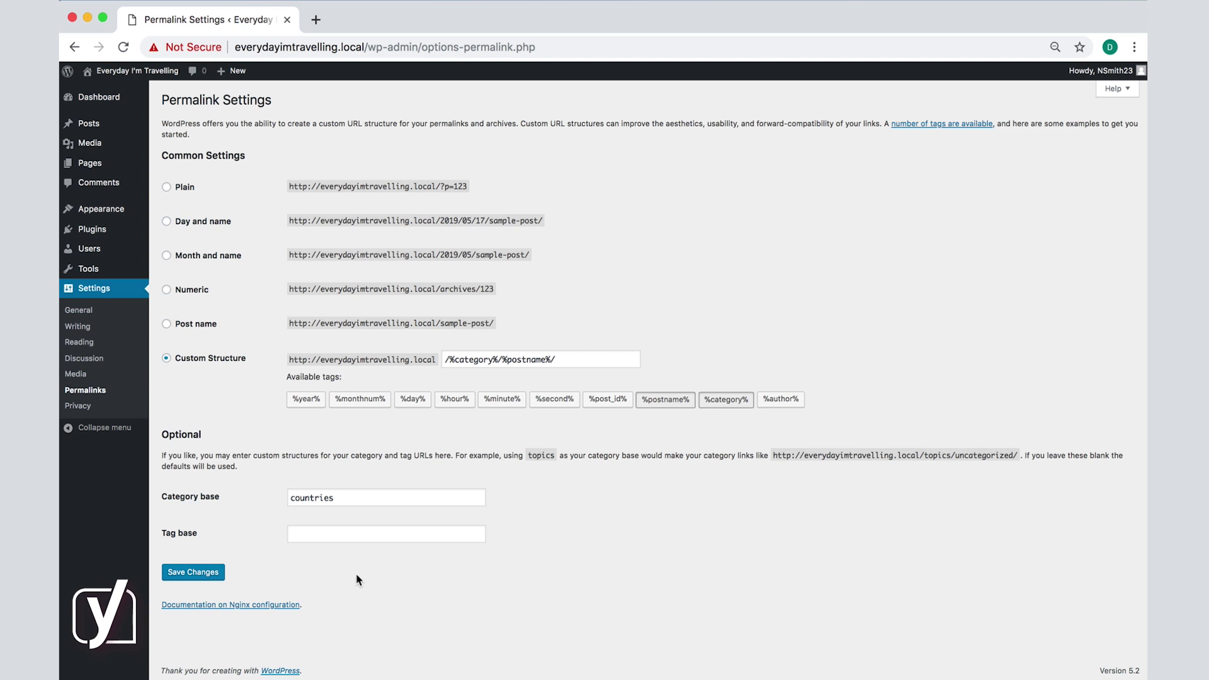
left_click(397, 498)
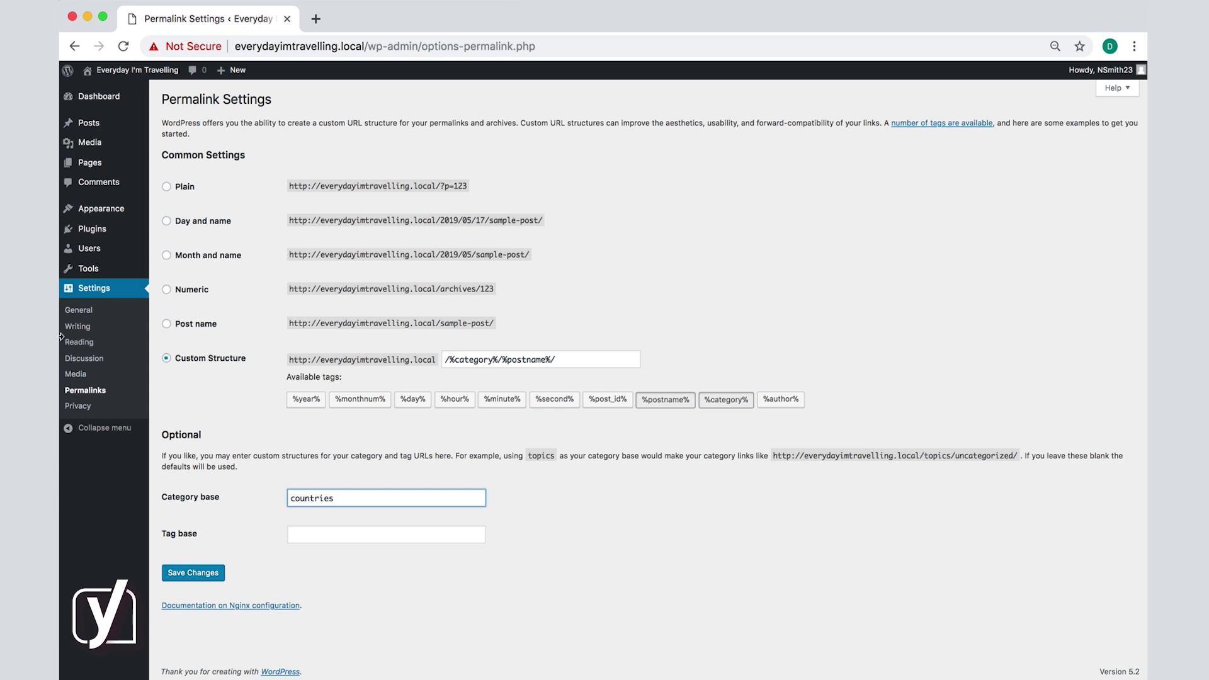
Go to Privacy Settings and edit the draft Privacy Policy page
left_click(81, 408)
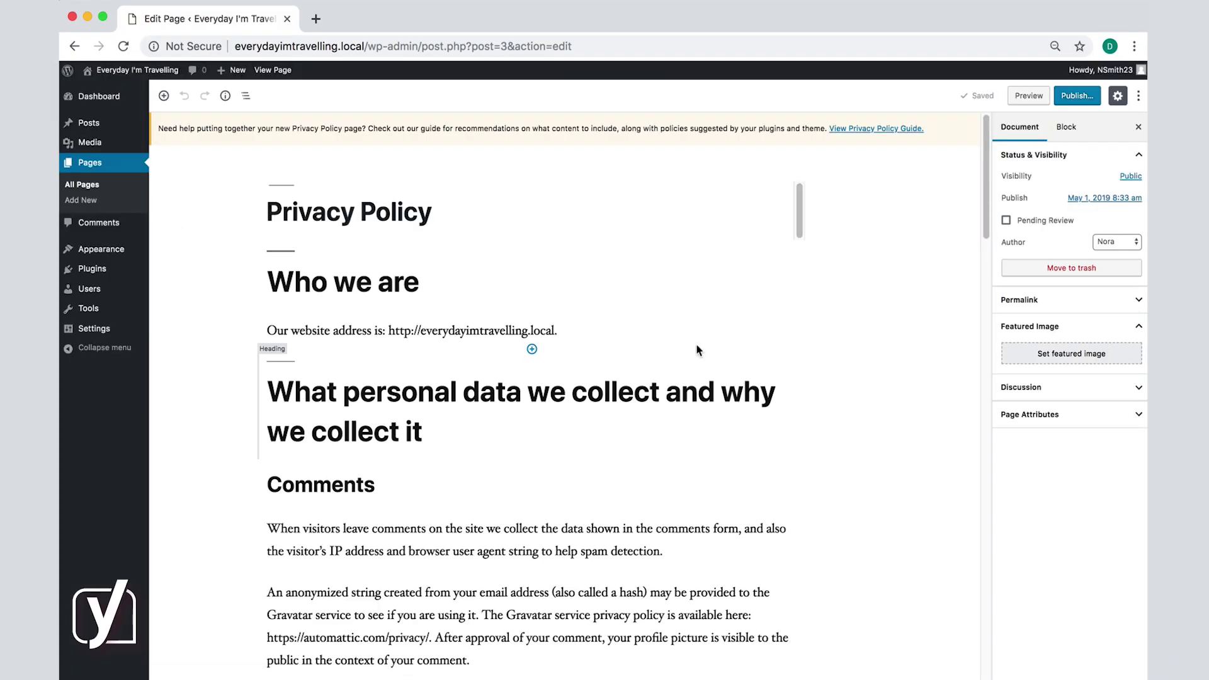
scroll(697, 351, "down", 10)
scroll(697, 350, "down", 5)
scroll(698, 352, "down", 3)
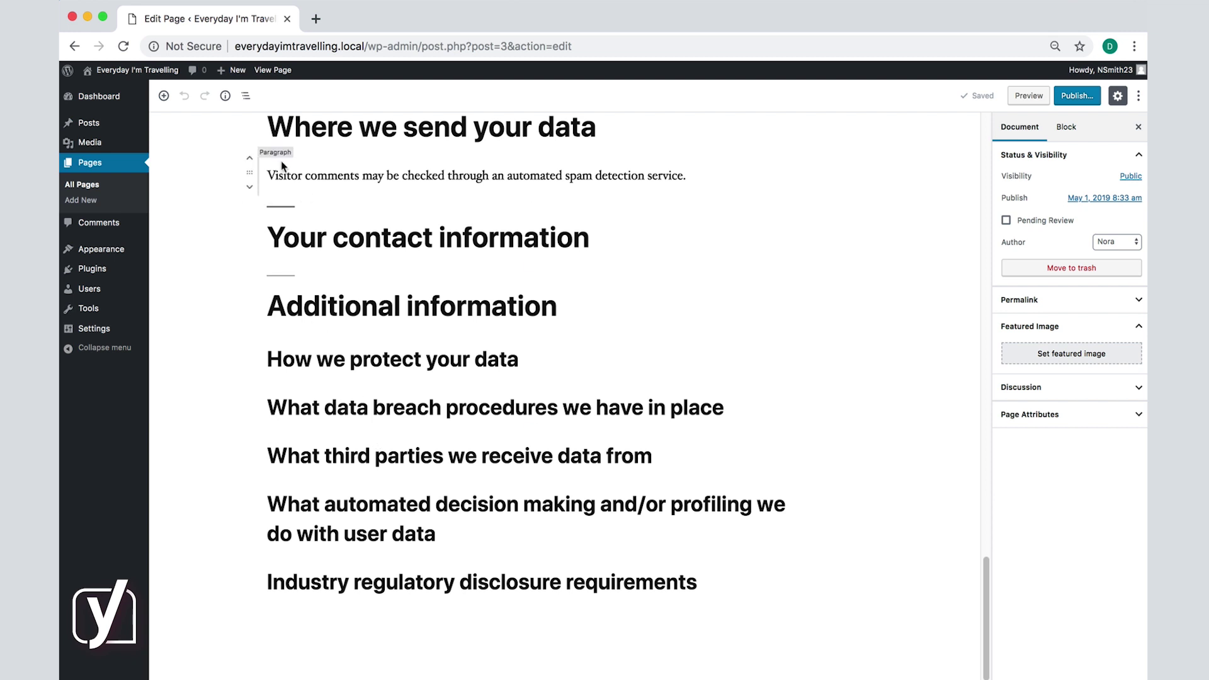
Return to the Privacy Settings page after reviewing the policy's final sections
left_click(74, 47)
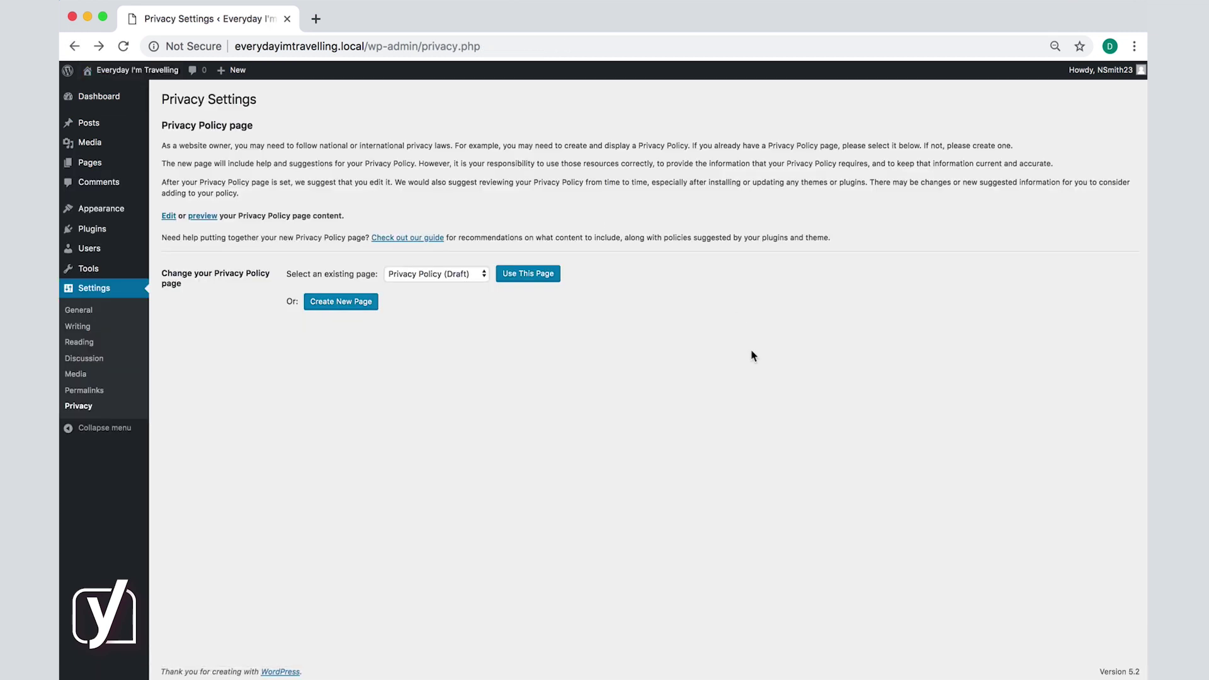